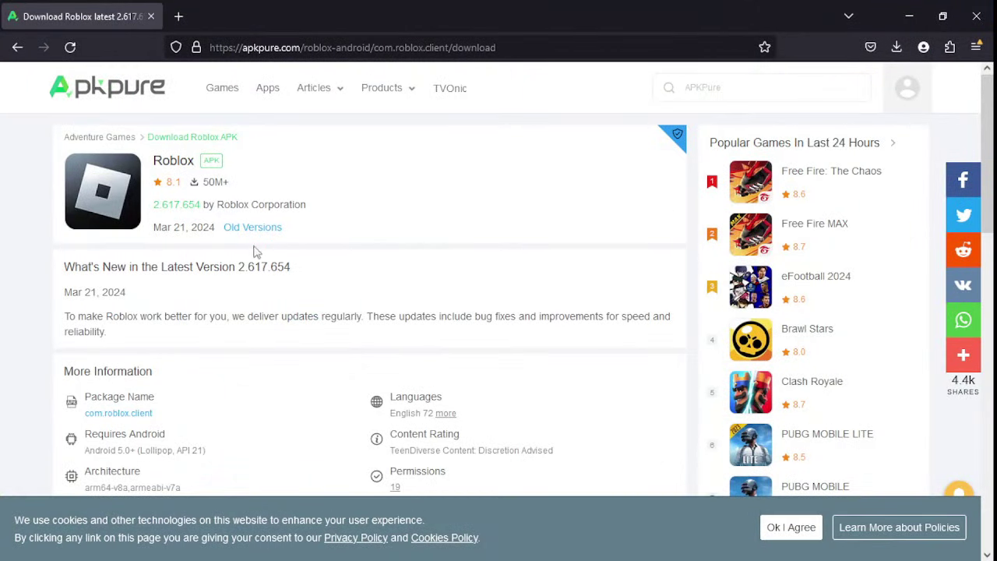
{"action": "left_click", "coordinate": [176, 169]}
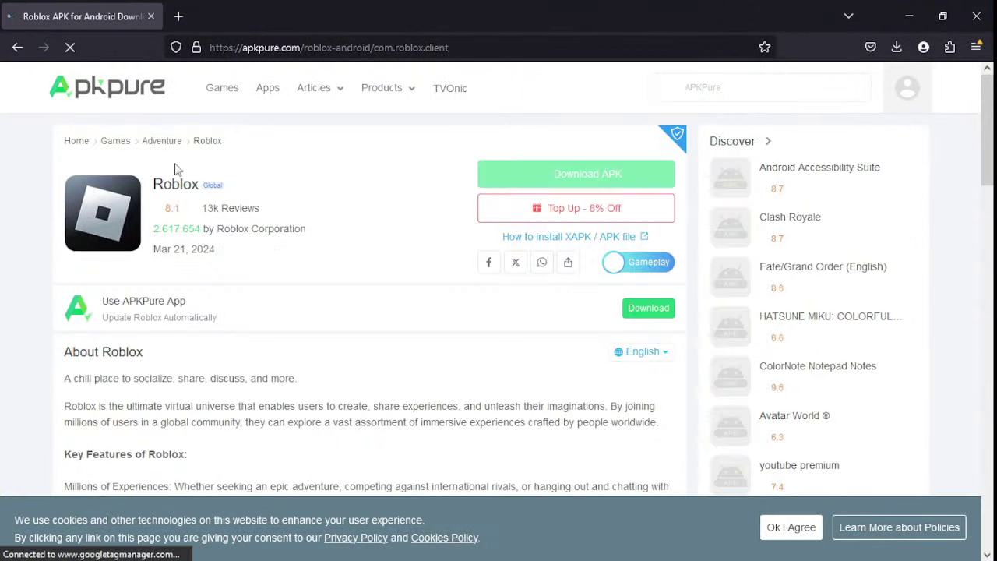
{"action": "left_click", "coordinate": [558, 174]}
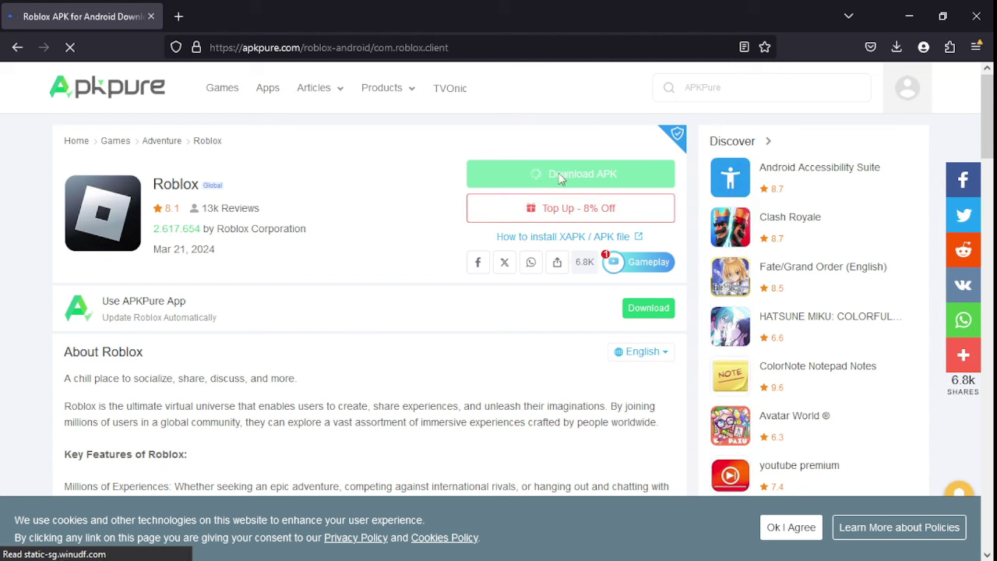
{"action": "scroll", "coordinate": [455, 270], "scroll_direction": "down", "scroll_amount": 8}
{"action": "scroll", "coordinate": [454, 269], "scroll_direction": "up", "scroll_amount": 5}
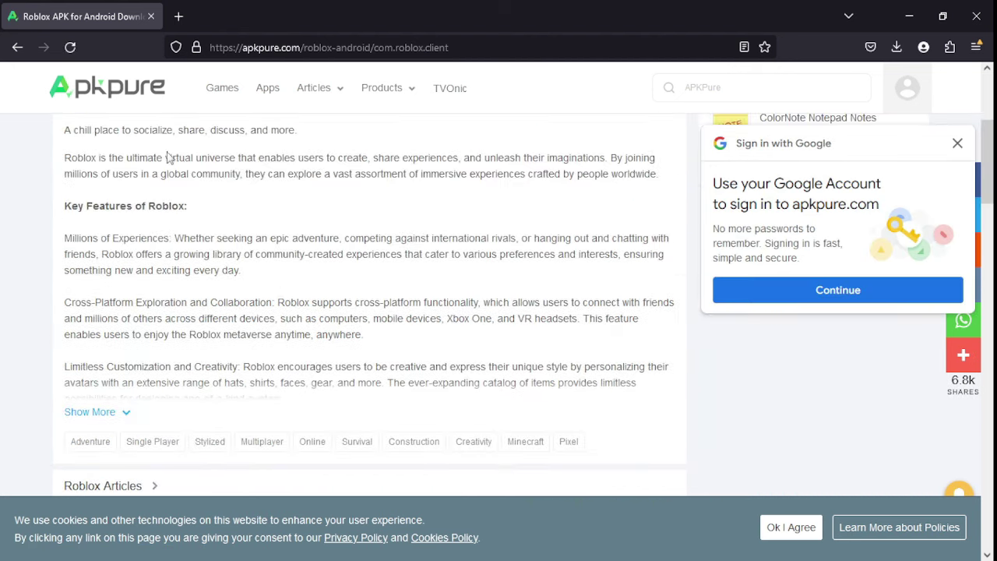
{"action": "scroll", "coordinate": [168, 156], "scroll_direction": "up", "scroll_amount": 3}
{"action": "left_click", "coordinate": [17, 47]}
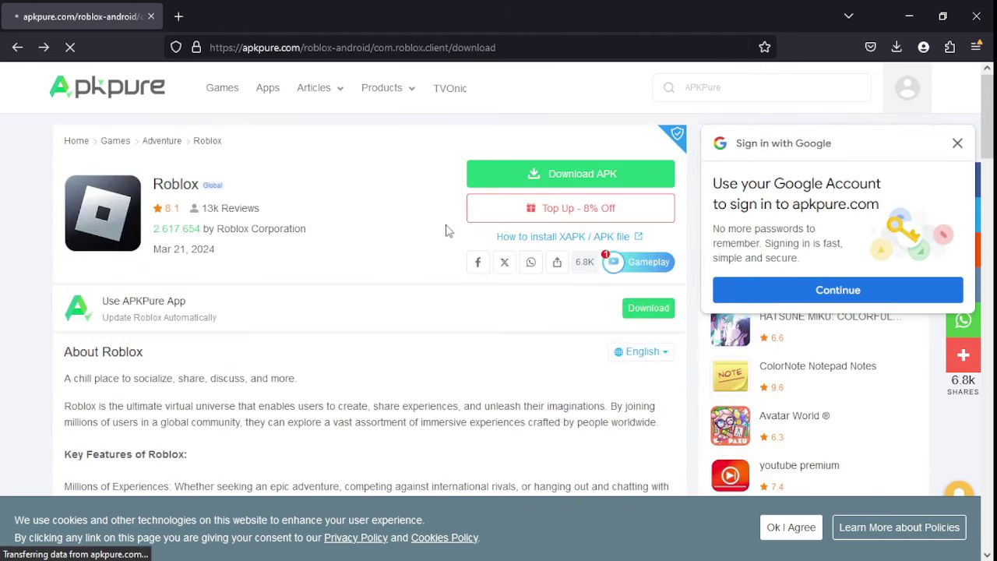
Download the 167.0 MB APK variant of Roblox 2.617.654 for arm64-v8a and armeabi-v7a
{"action": "scroll", "coordinate": [383, 322], "scroll_direction": "down", "scroll_amount": 10}
{"action": "scroll", "coordinate": [543, 239], "scroll_direction": "up", "scroll_amount": 2}
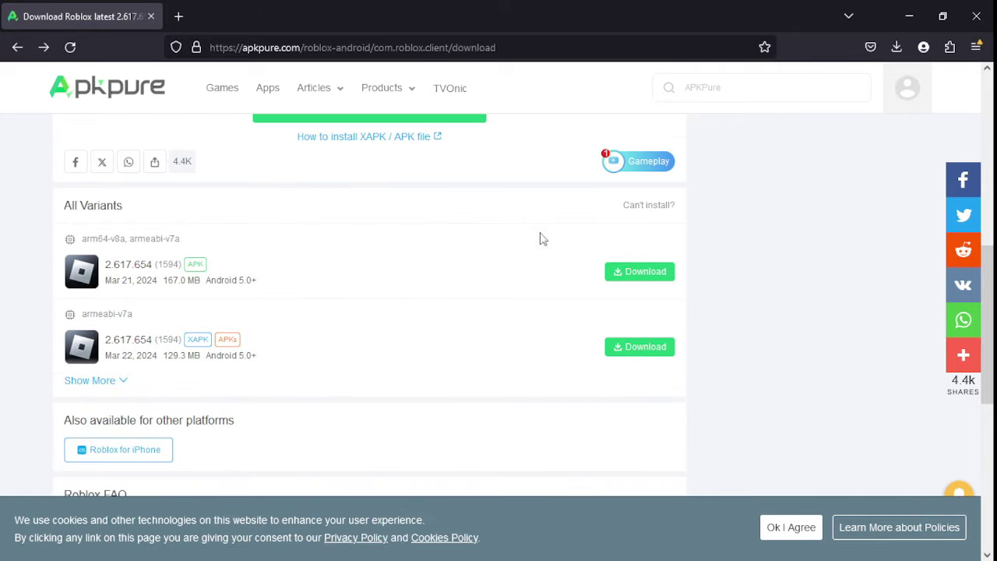
{"action": "left_click", "coordinate": [616, 280]}
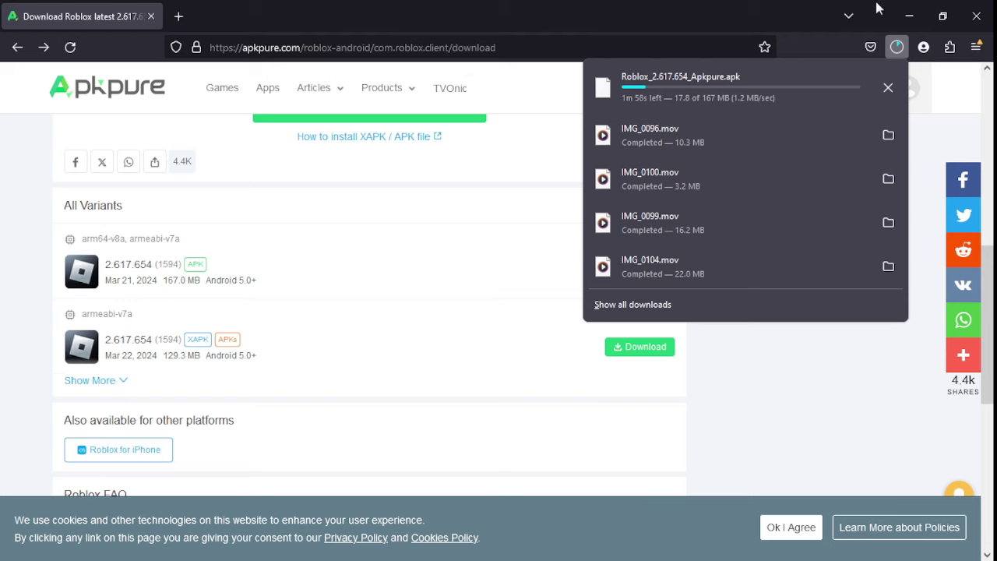
Switch to the desktop, look at the contents of New folder (24), and close it
{"action": "left_click", "coordinate": [909, 16]}
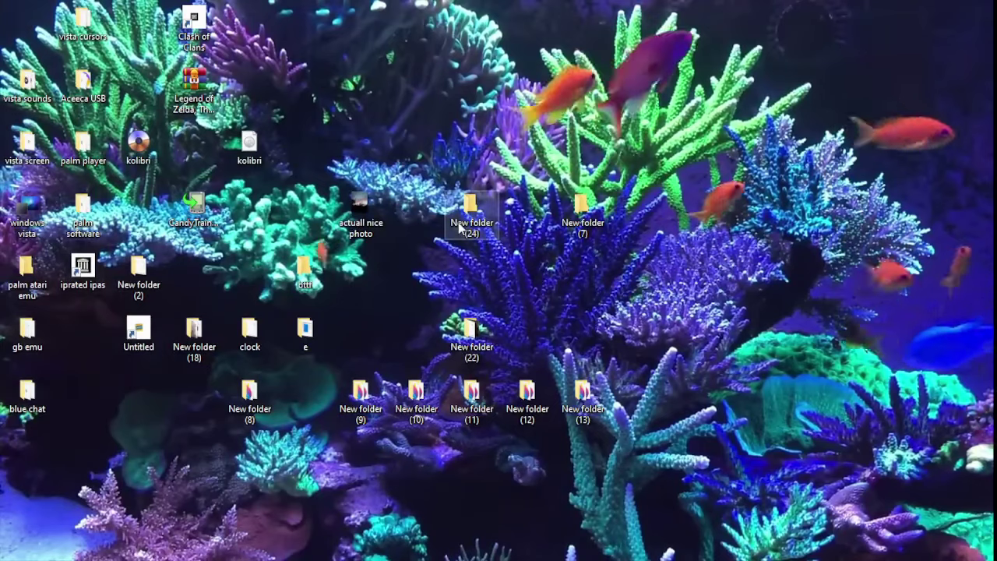
{"action": "right_click", "coordinate": [464, 226]}
{"action": "left_click", "coordinate": [464, 222]}
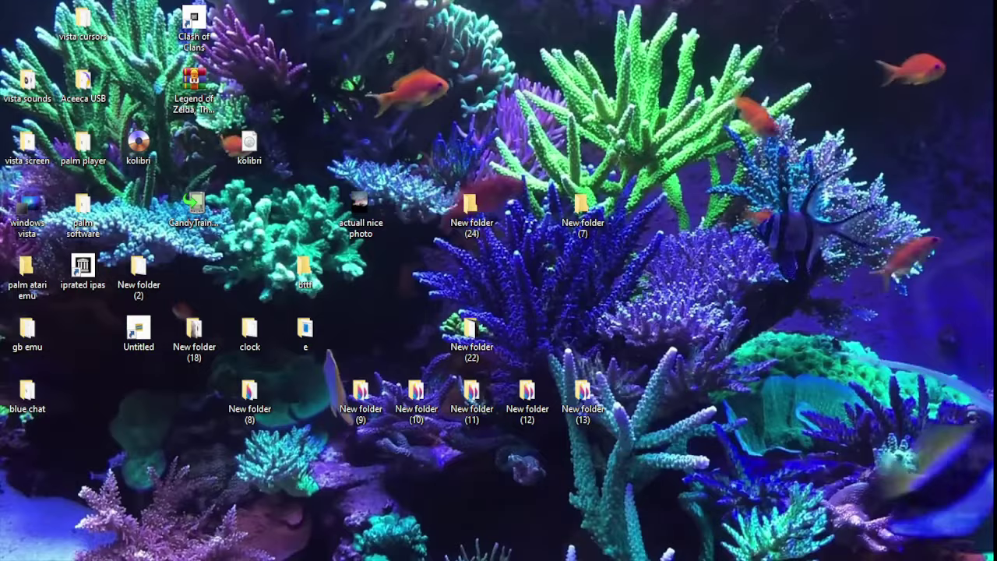
{"action": "double_click", "coordinate": [472, 205]}
{"action": "left_click_drag", "start_coordinate": [347, 73], "coordinate": [700, 60]}
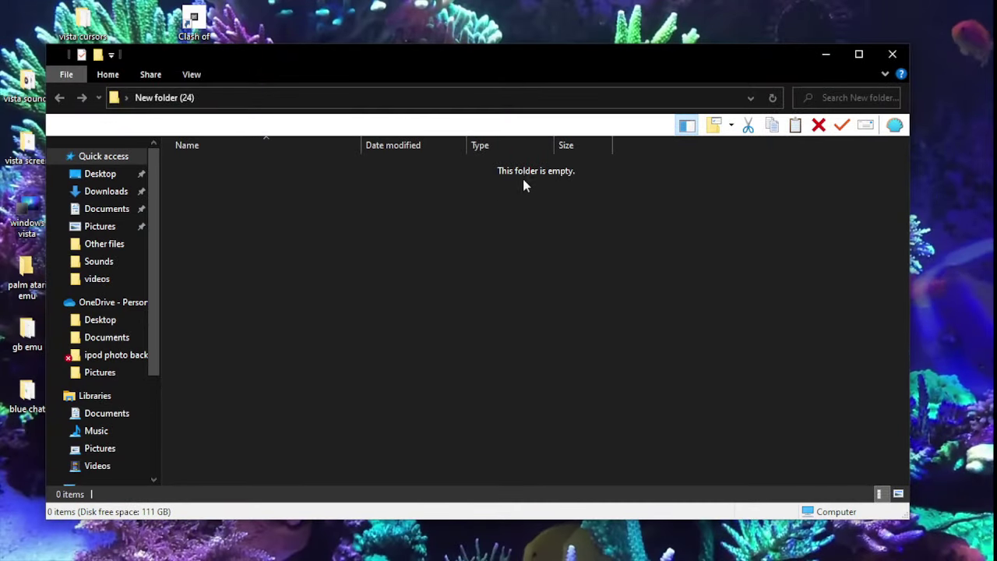
{"action": "left_click", "coordinate": [892, 54]}
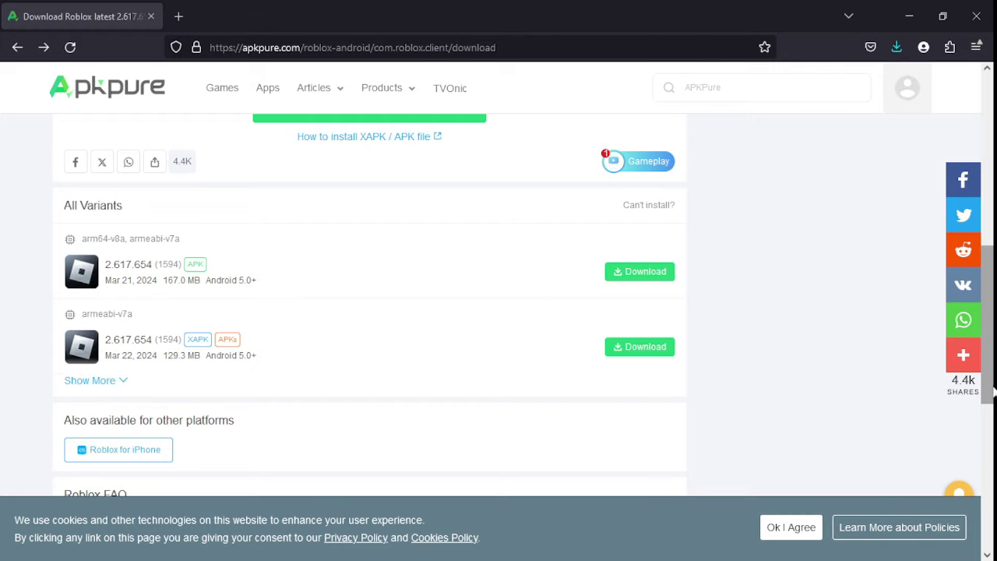
Check the download status of Roblox_2.617.654_Apkpure.apk in the browser and return to the desktop
{"action": "left_click", "coordinate": [897, 46]}
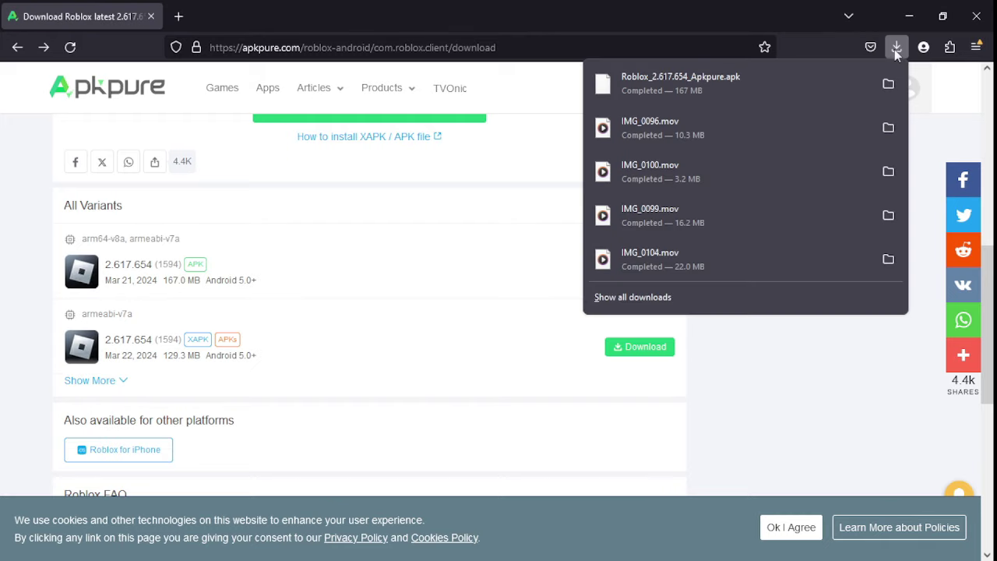
{"action": "left_click", "coordinate": [896, 45]}
{"action": "left_click", "coordinate": [922, 17]}
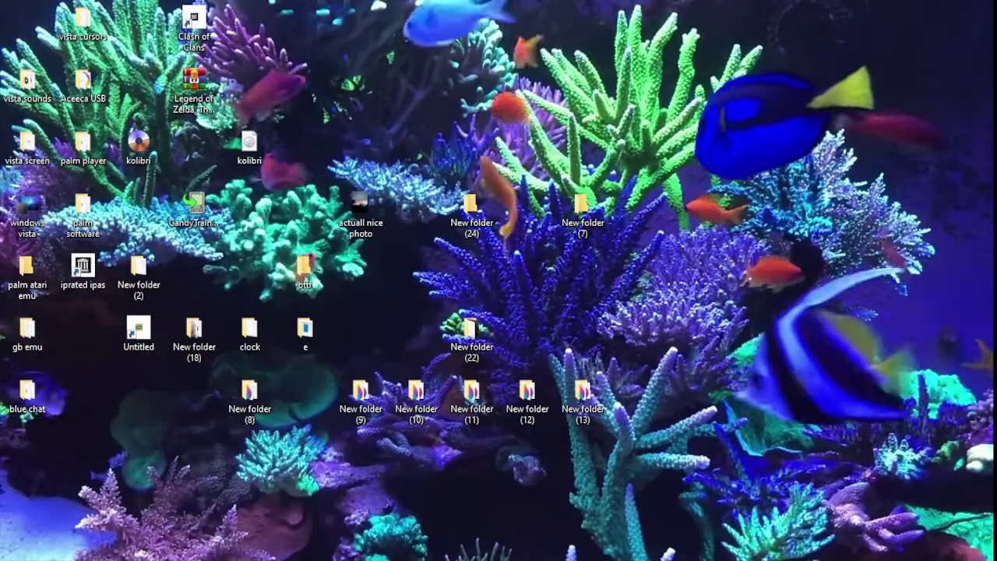
Move the downloaded Roblox APK into New folder (24) on the desktop and open that folder
{"action": "key", "text": "super+e"}
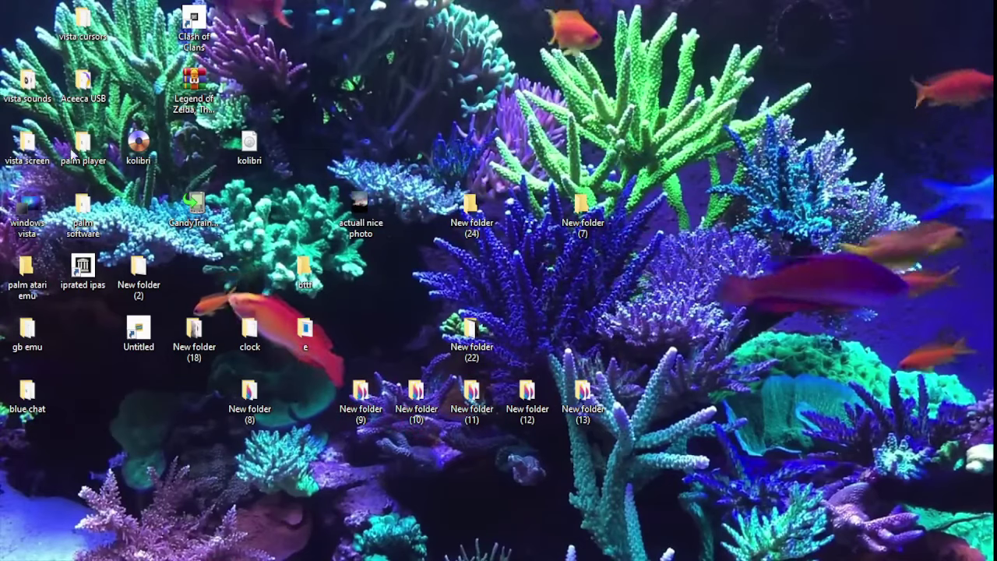
{"action": "left_click_drag", "start_coordinate": [432, 248], "coordinate": [476, 226]}
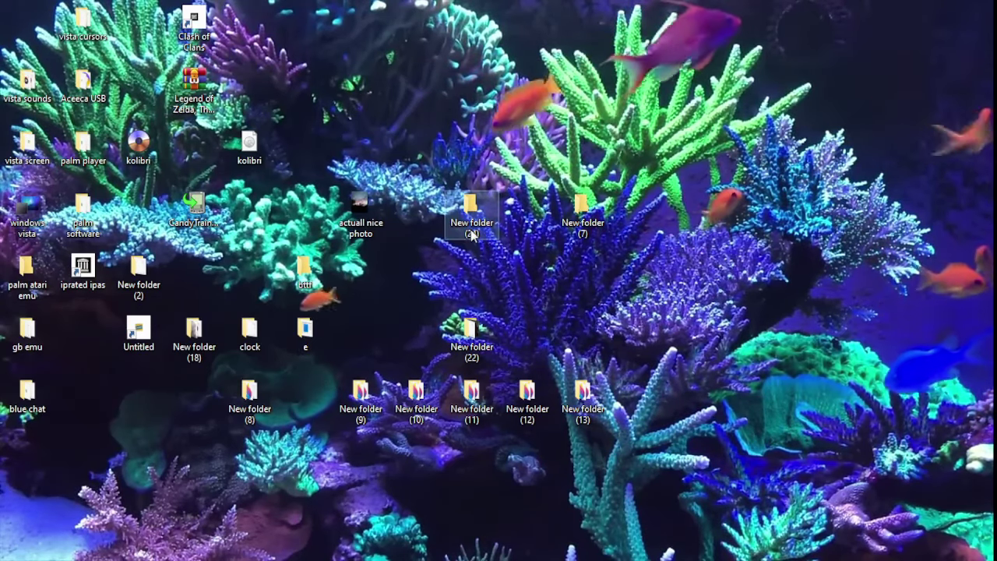
{"action": "key", "text": "Return"}
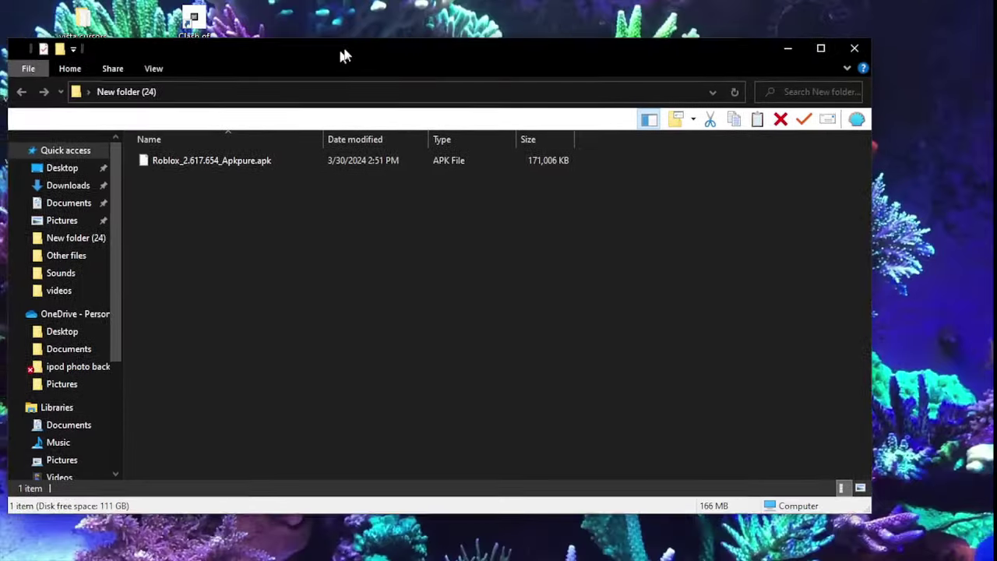
Rename the Roblox APK to Roblox_2.617.654_Apkpure.jar, accepting the file extension change
{"action": "left_click", "coordinate": [375, 162]}
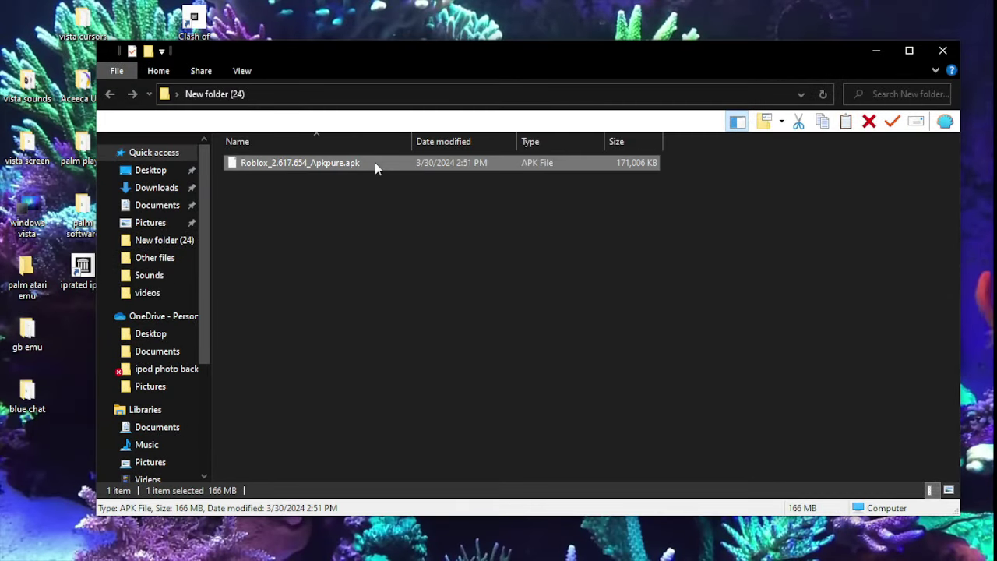
{"action": "right_click", "coordinate": [375, 163]}
{"action": "left_click", "coordinate": [415, 467]}
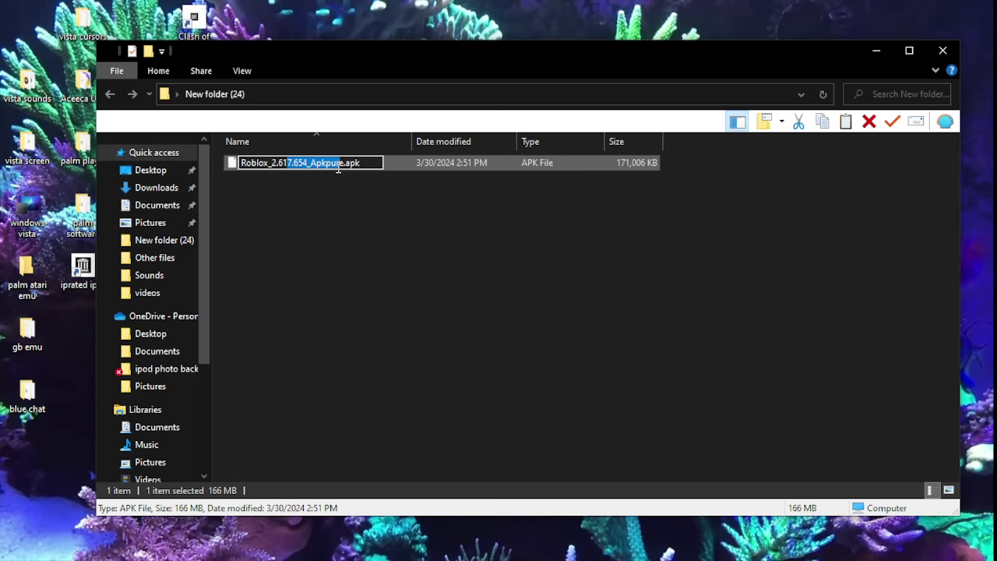
{"action": "left_click", "coordinate": [365, 164]}
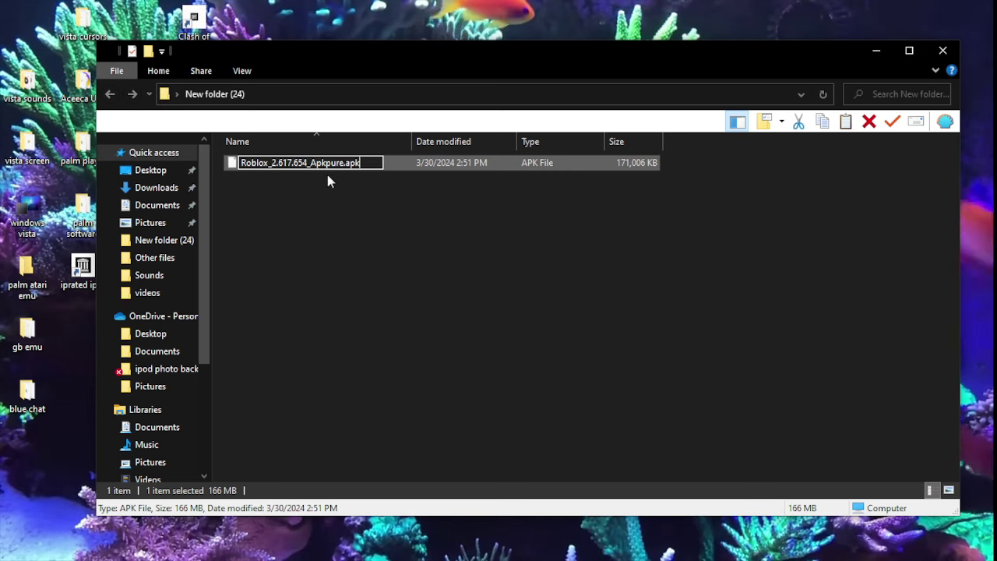
{"action": "key", "text": "BackSpace"}
{"action": "key", "text": "BackSpace"}
{"action": "key", "text": "BackSpace"}
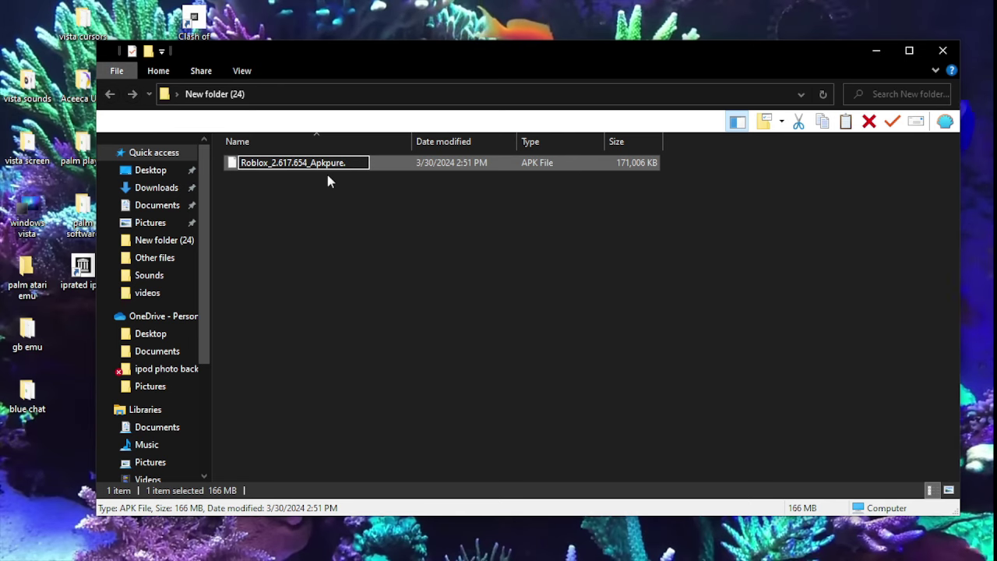
{"action": "type", "text": "jar"}
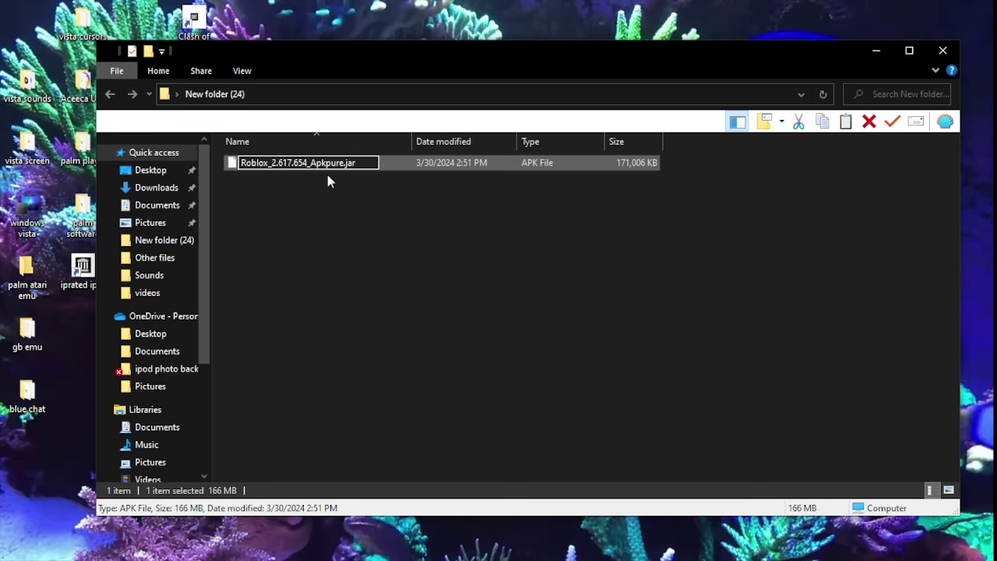
{"action": "key", "text": "Return"}
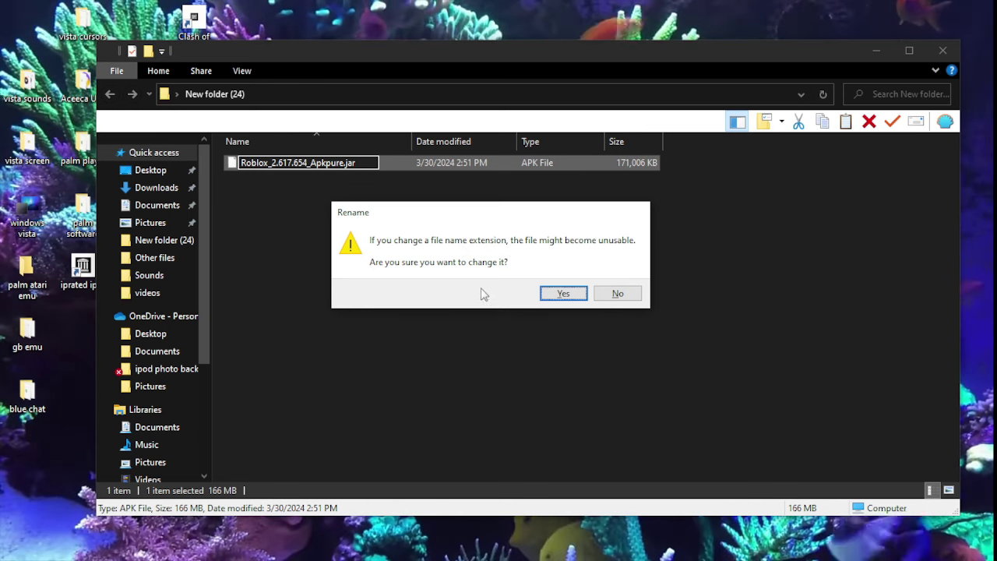
{"action": "left_click", "coordinate": [556, 293]}
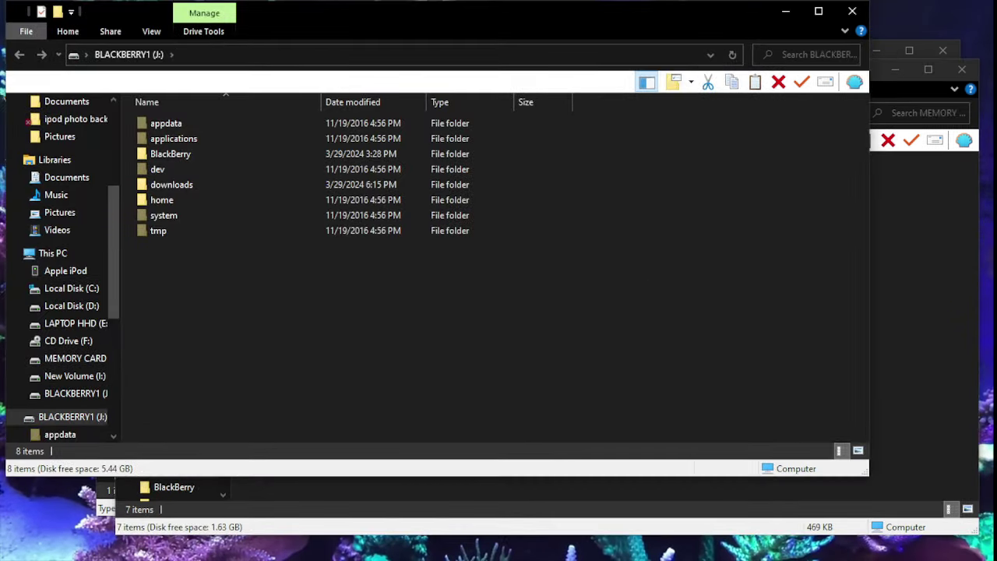
Open the downloads folder on the BLACKBERRY1 (J:) drive and close the spare memory card window
{"action": "double_click", "coordinate": [275, 185]}
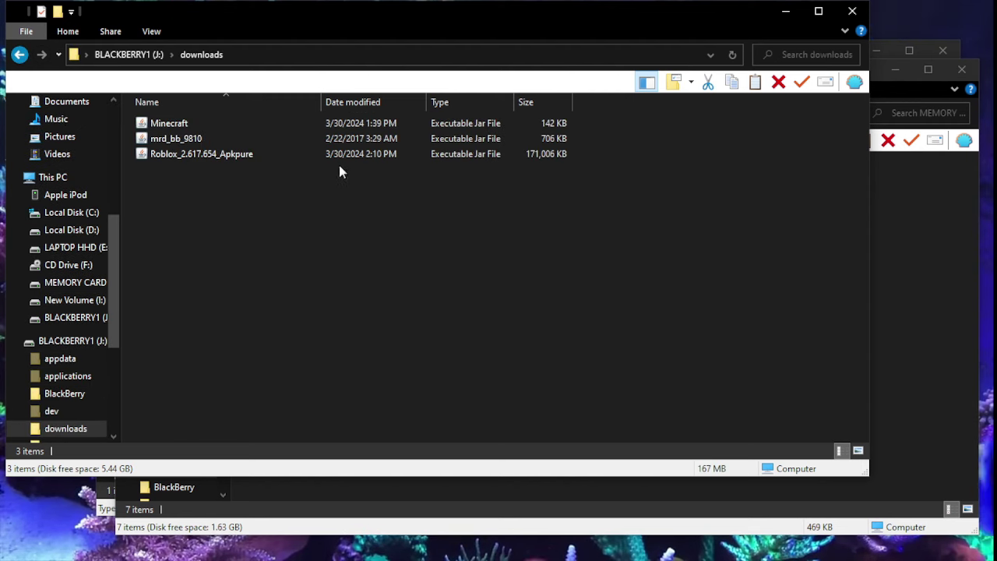
{"action": "left_click", "coordinate": [243, 154]}
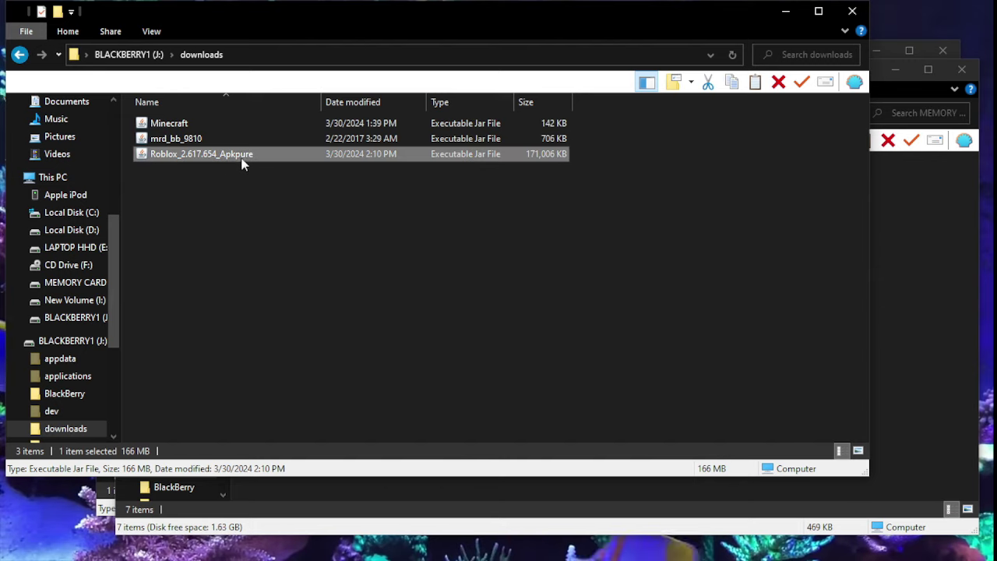
{"action": "left_click", "coordinate": [894, 71]}
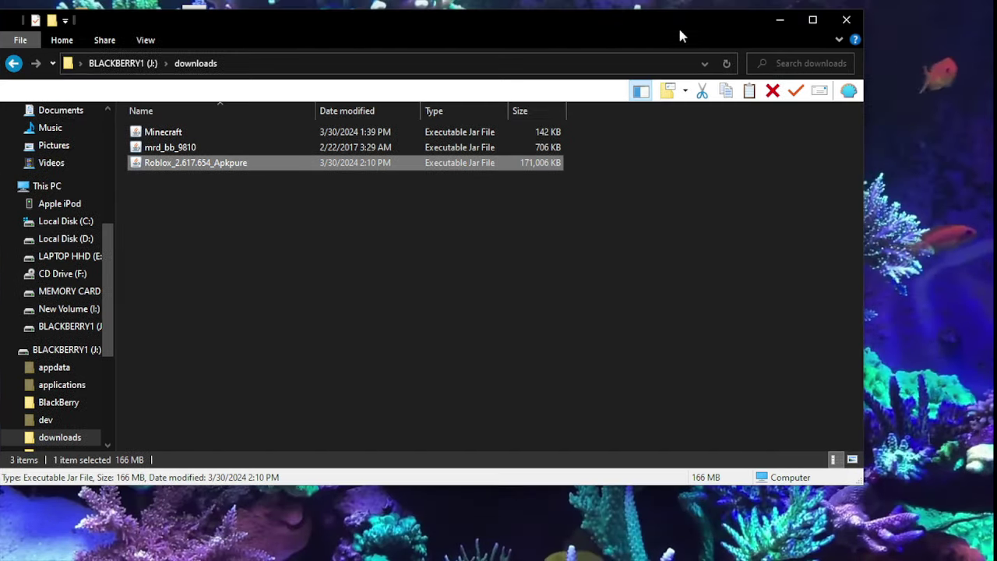
Copy the Roblox JAR from New folder (24) to the BlackBerry's downloads folder, replacing the existing file, and close both folder windows
{"action": "left_click_drag", "start_coordinate": [680, 35], "coordinate": [679, 254]}
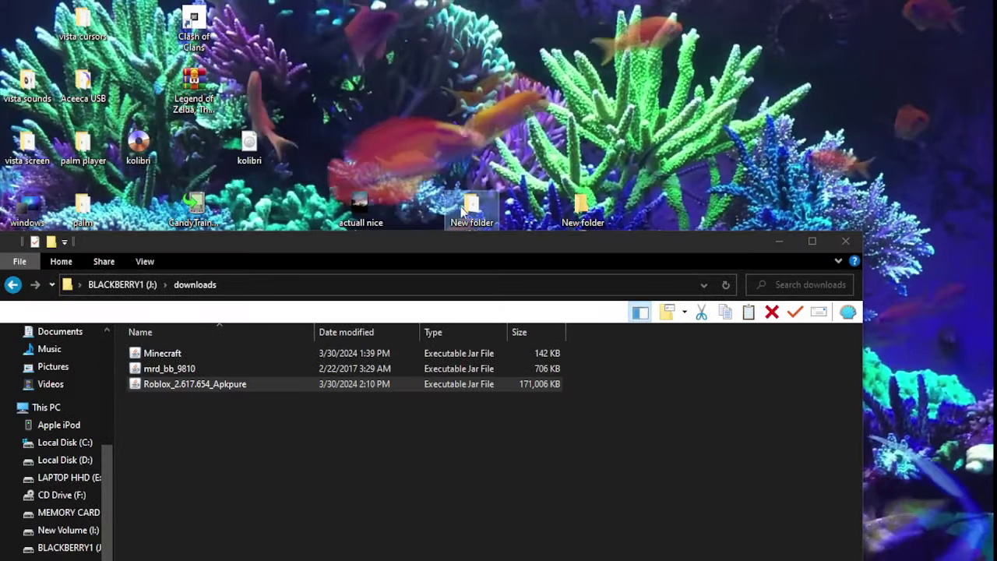
{"action": "double_click", "coordinate": [466, 210]}
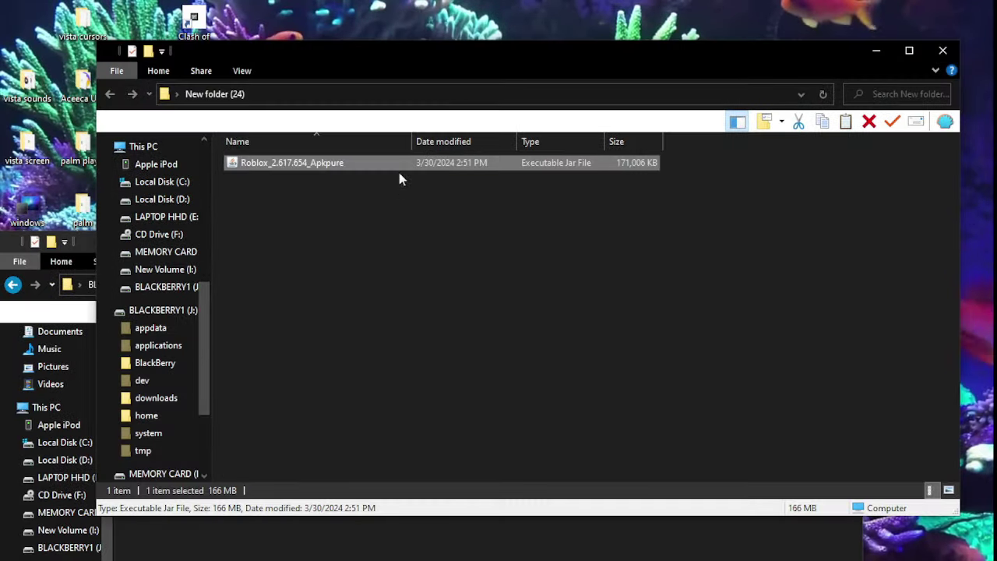
{"action": "left_click_drag", "start_coordinate": [401, 166], "coordinate": [413, 362]}
{"action": "left_click_drag", "start_coordinate": [473, 555], "coordinate": [483, 556]}
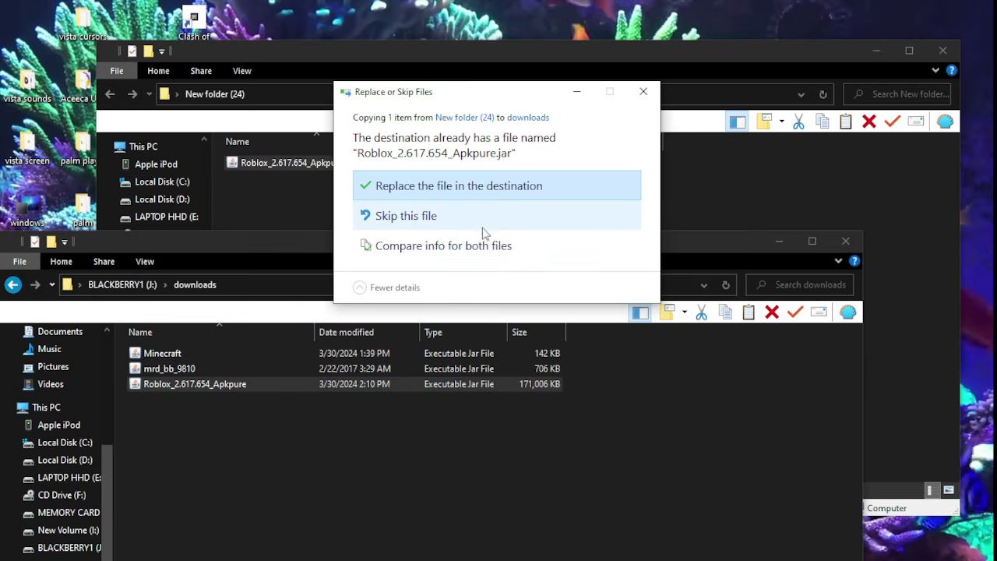
{"action": "left_click", "coordinate": [501, 194]}
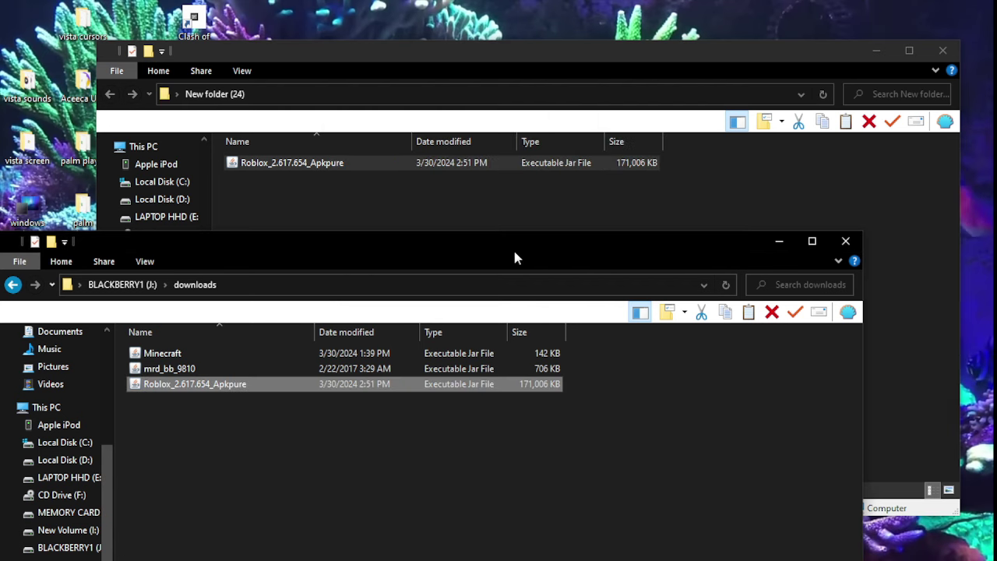
{"action": "left_click", "coordinate": [844, 243]}
{"action": "left_click", "coordinate": [943, 50]}
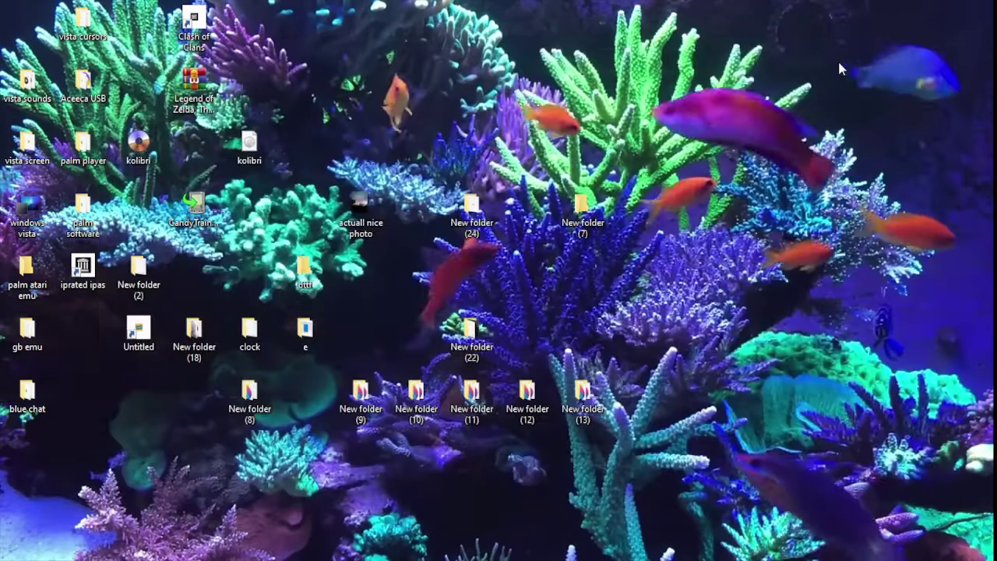